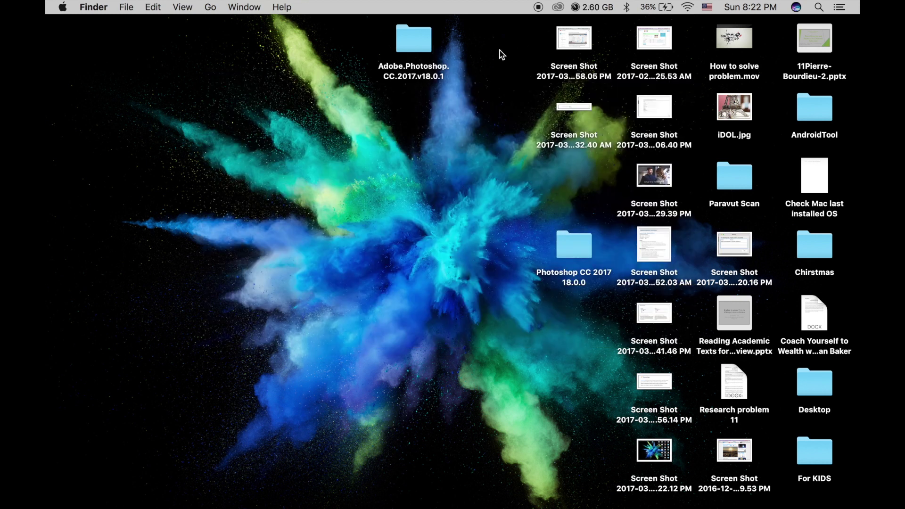
Step: Open the Adobe.Photoshop.CC.2017.v18.0.1 desktop folder in Finder
double_click(414, 50)
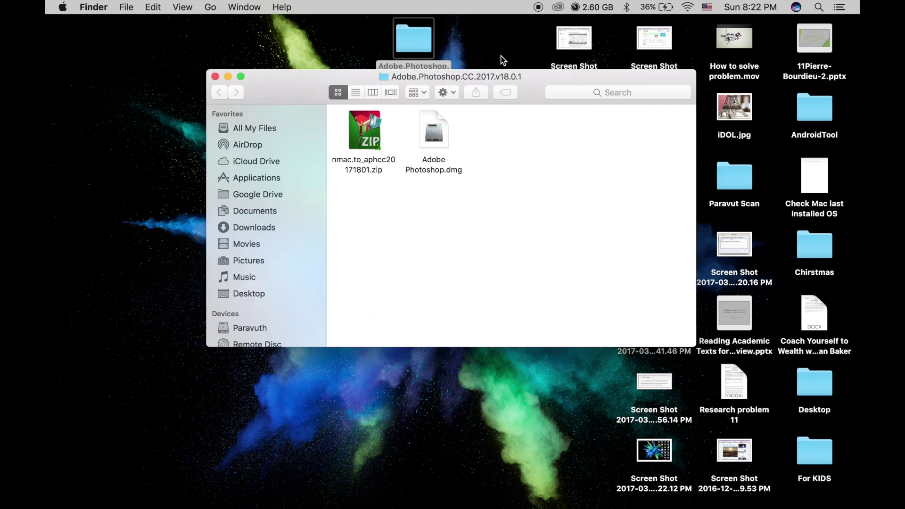
Step: Attempt to mount Adobe Photoshop.dmg and dismiss the 'no mountable file systems' warning
click(434, 124)
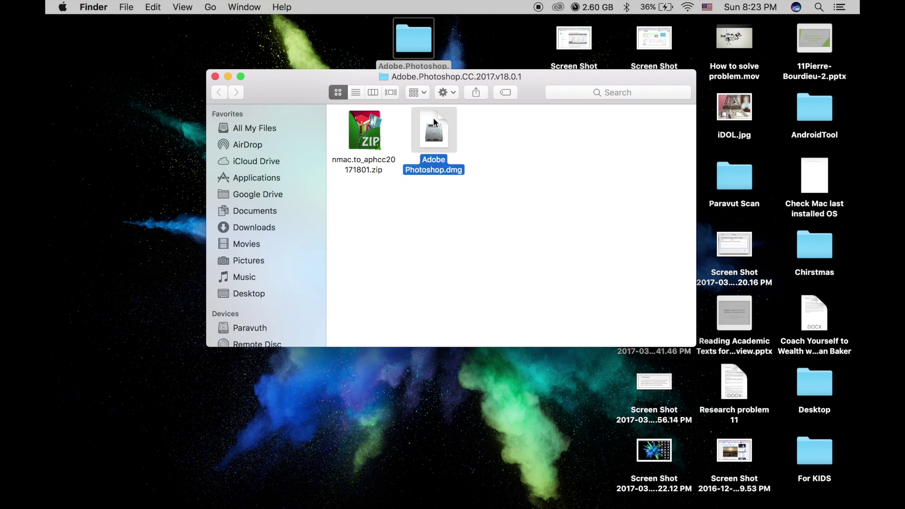
double_click(434, 125)
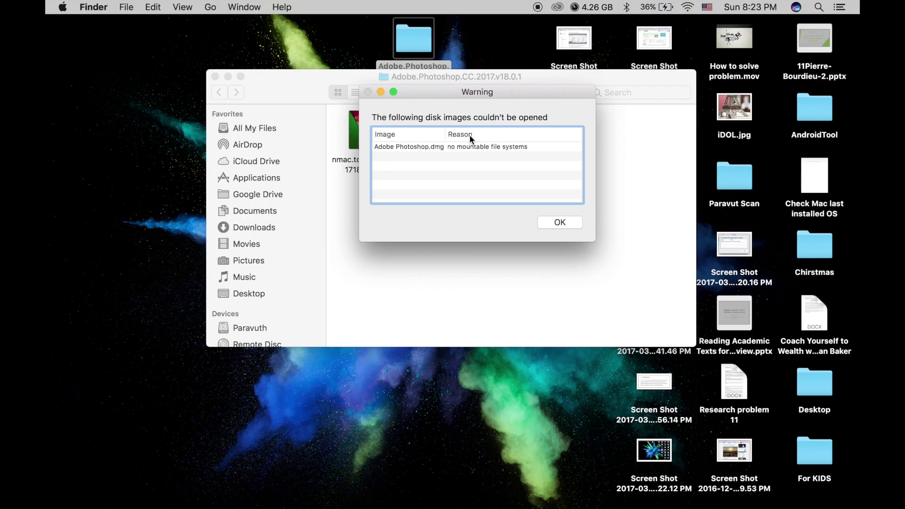
click(392, 207)
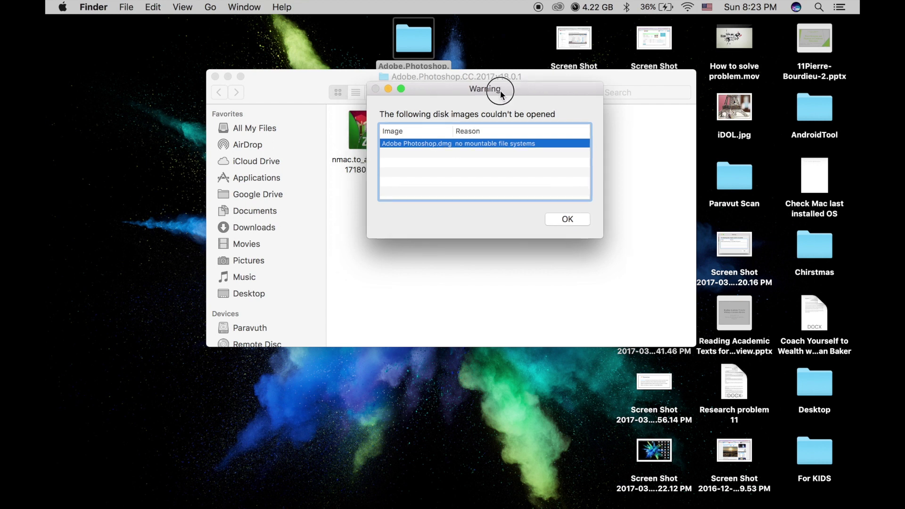
drag(492, 100, 470, 120)
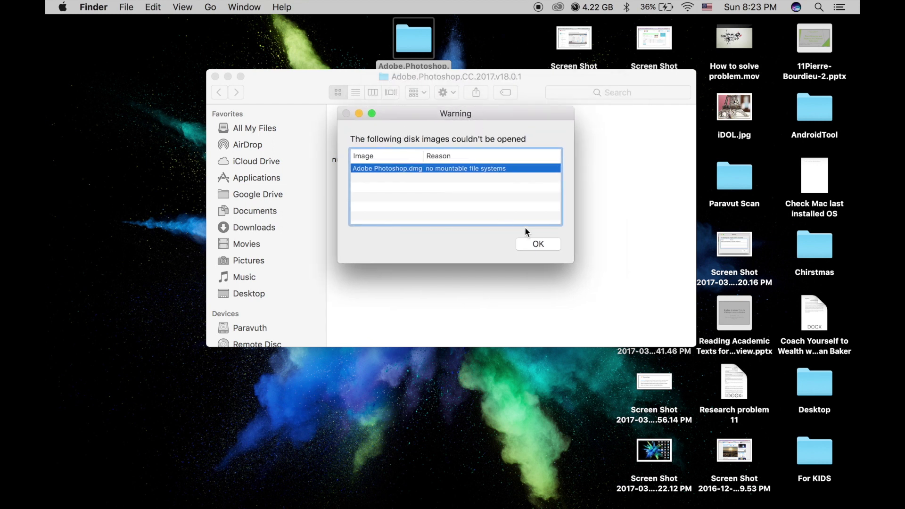
click(538, 243)
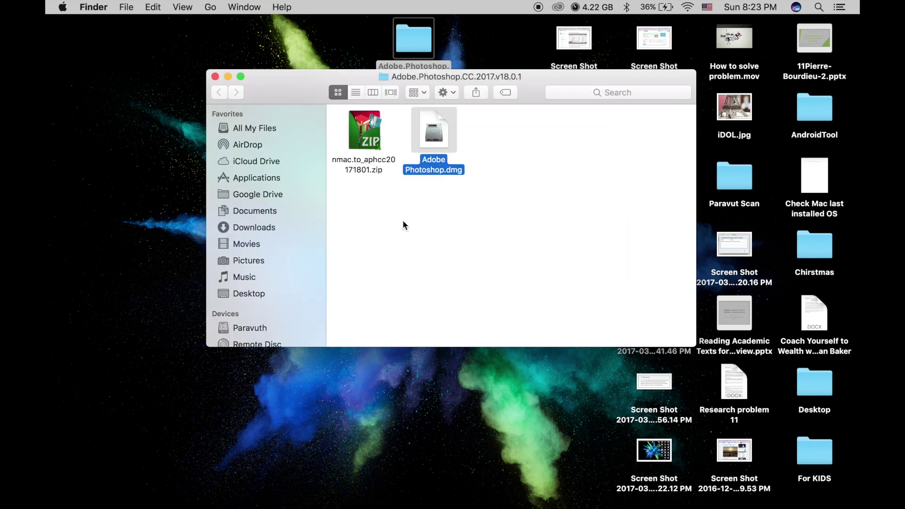
Step: Close the Adobe.Photoshop folder window and bring up the desktop context menu
click(215, 77)
right_click(218, 170)
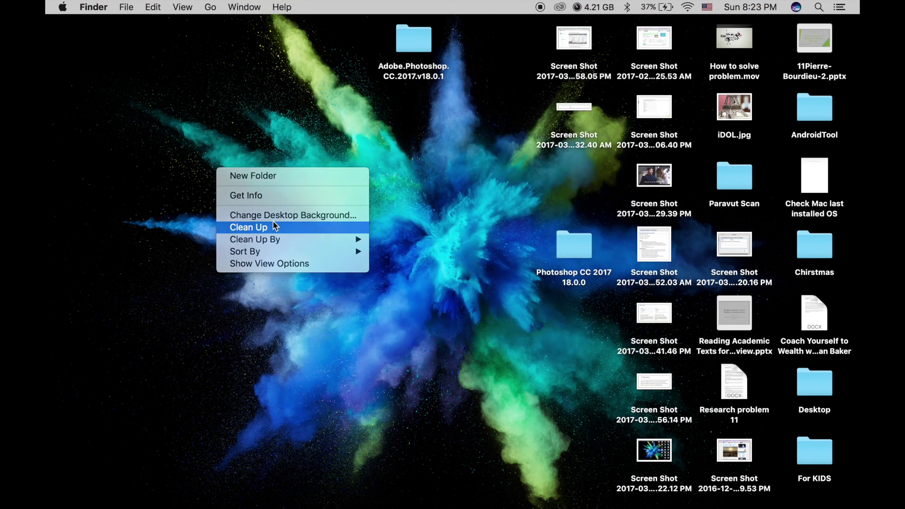
Step: Dismiss the context menu and open the Photoshop CC 2017 18.0.0 desktop folder
click(425, 234)
click(571, 245)
double_click(571, 260)
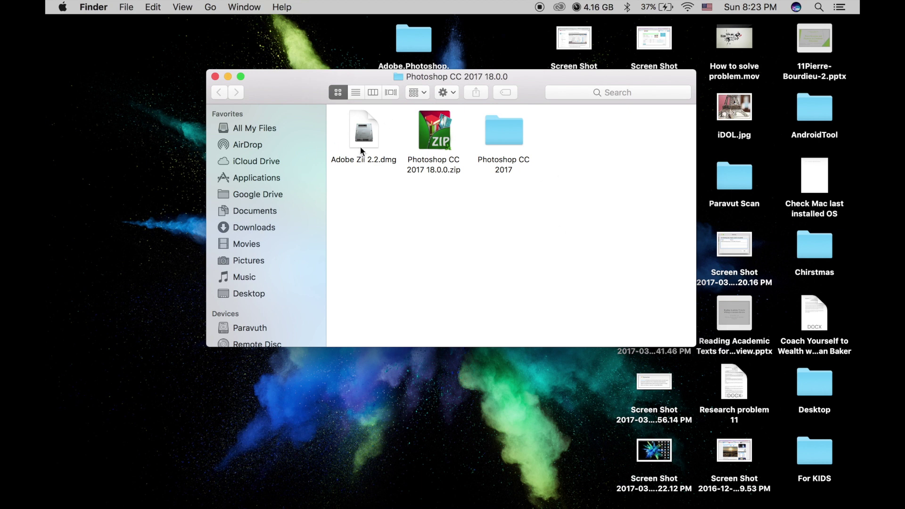
Step: Marquee-select the Adobe Zii 2.2 image and zip together, then clear the selection
drag(359, 134, 462, 95)
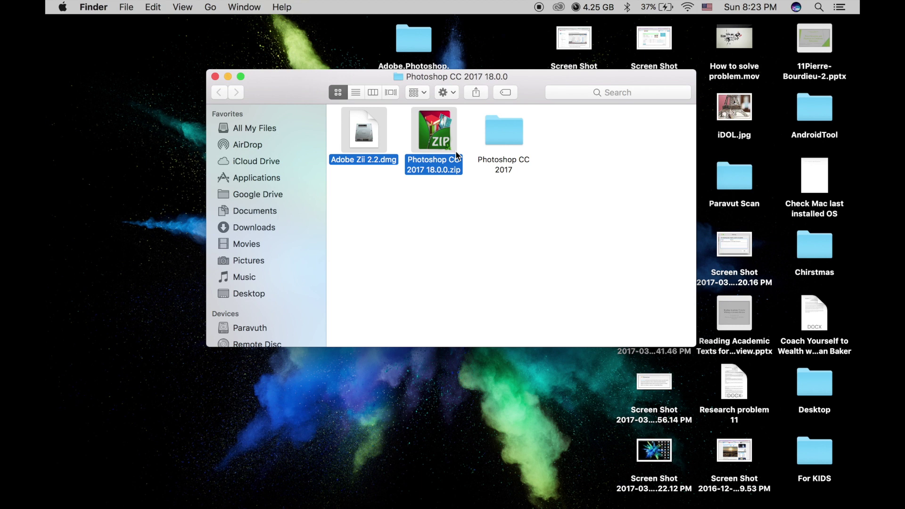
click(424, 205)
Step: Navigate into Photoshop CC 2017 > Build to reach the install and uninstall packages
click(431, 126)
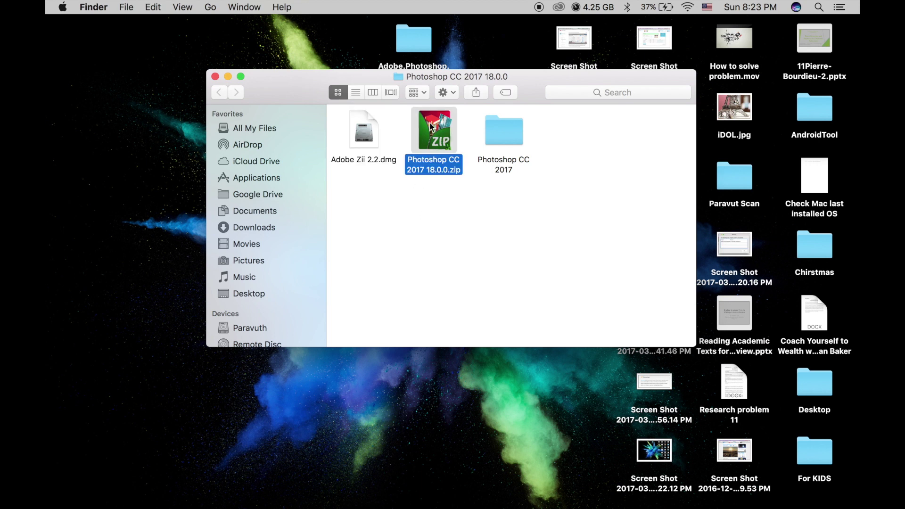
click(498, 140)
double_click(505, 131)
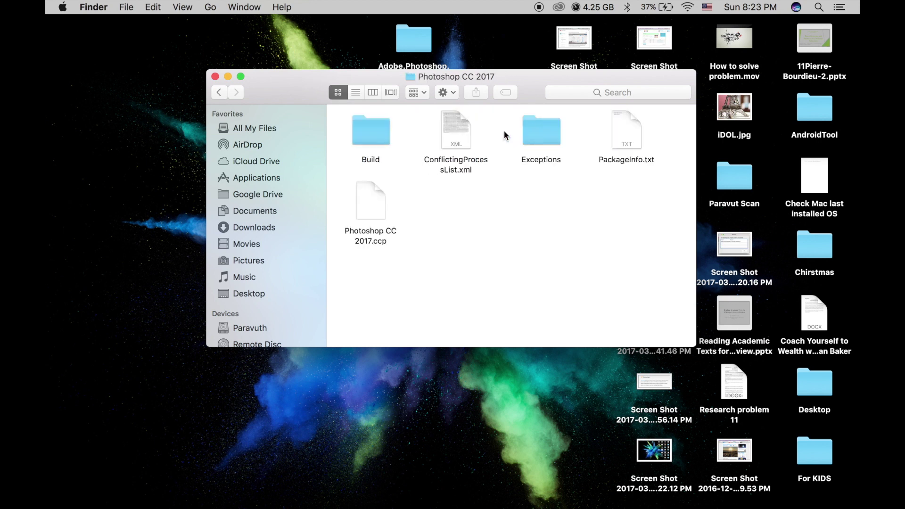
double_click(377, 135)
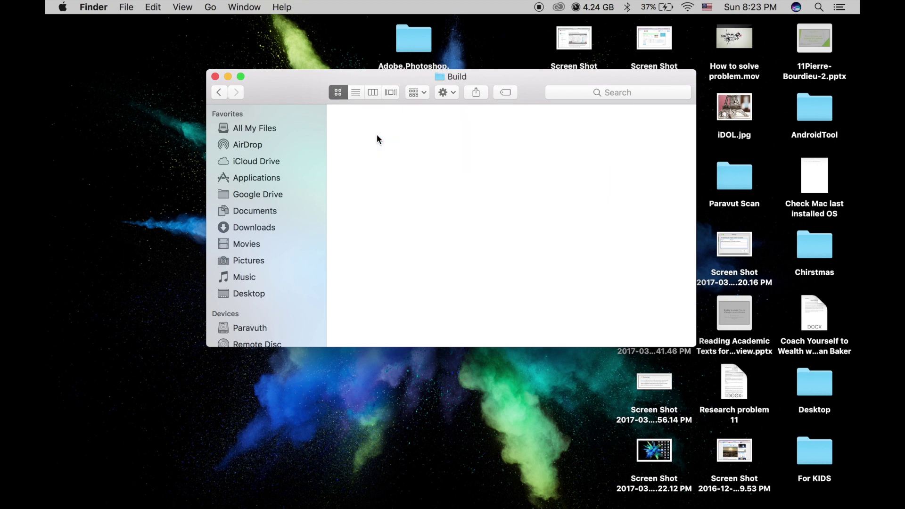
Step: Launch Photoshop CC 2017_Install.pkg, allow its pre-install check, then close the Installer
click(370, 142)
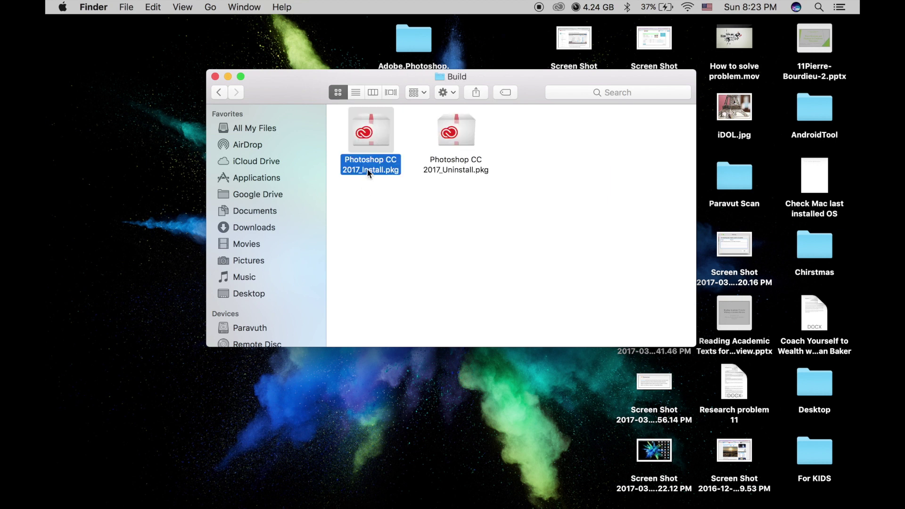
double_click(368, 139)
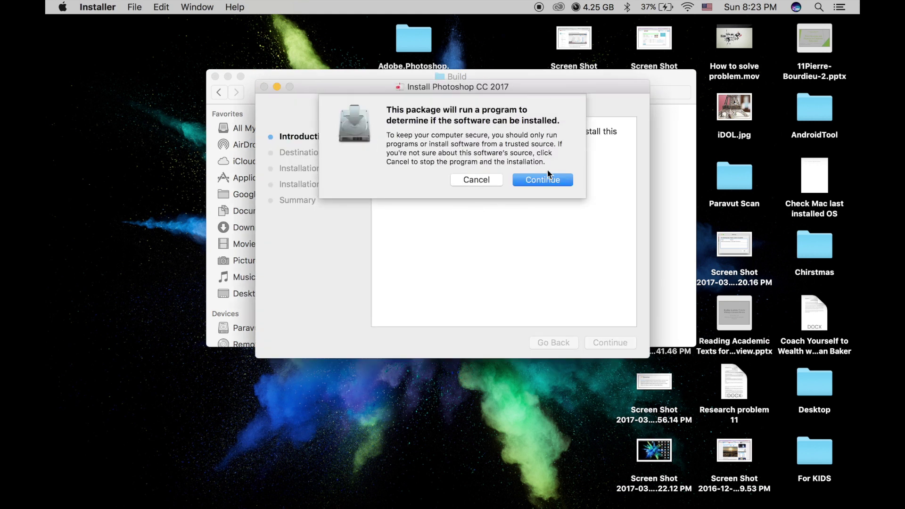
click(546, 182)
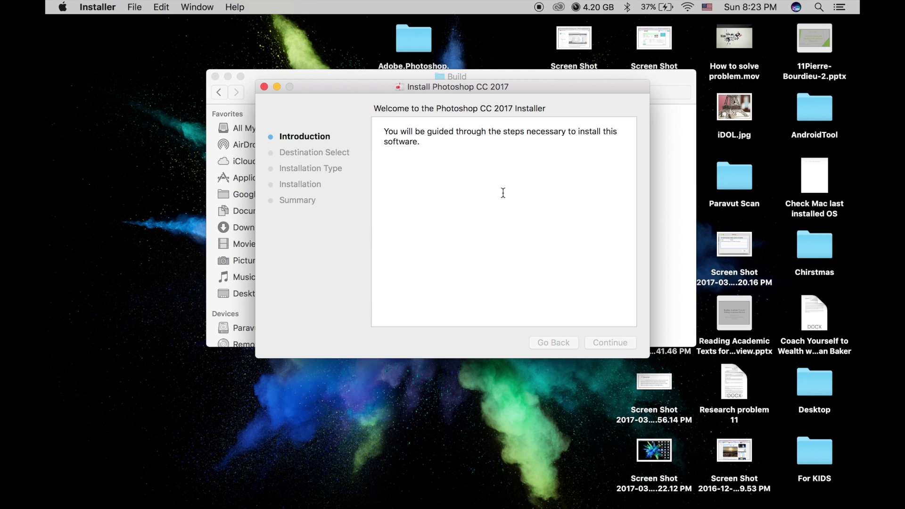
click(265, 87)
click(408, 286)
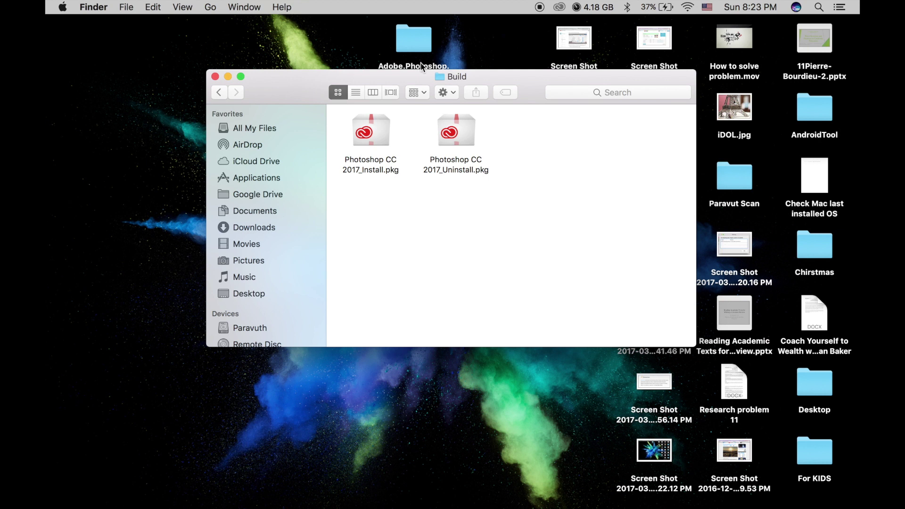
Step: Return to the Photoshop CC 2017 18.0.0 folder and mount the Adobe Zii 2.2 disk image
click(221, 93)
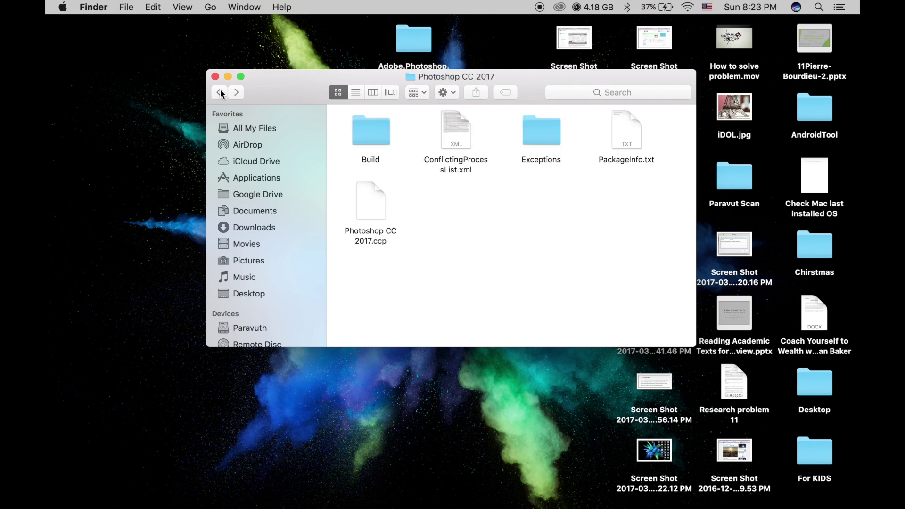
click(222, 93)
click(359, 127)
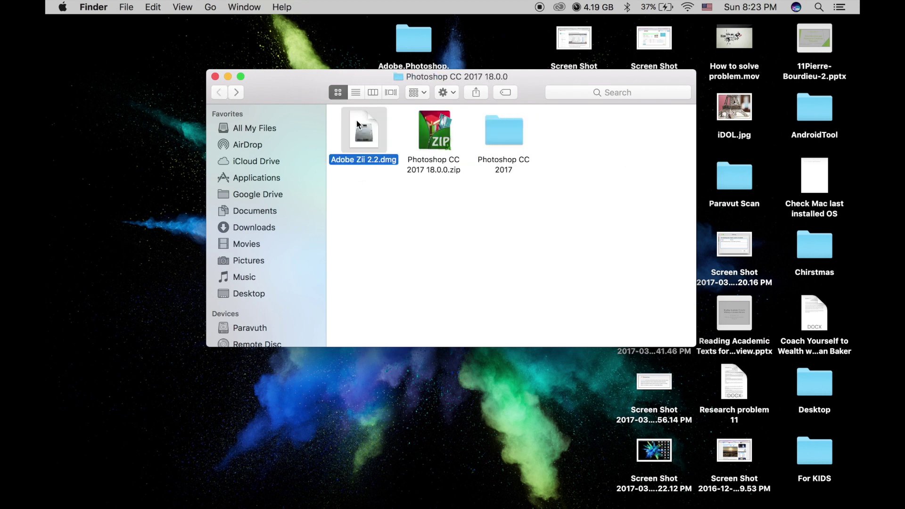
double_click(360, 126)
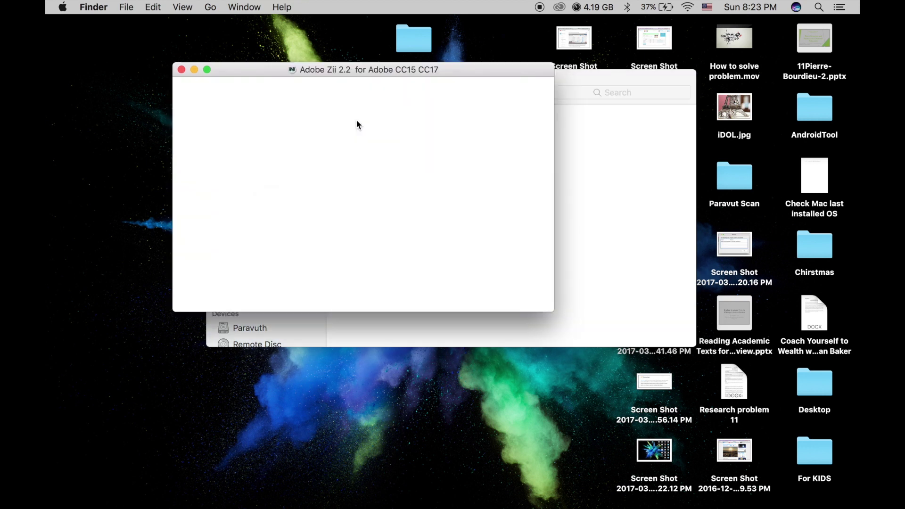
Step: Launch the Adobe Zii patcher app from the disk image, then quit it
click(278, 201)
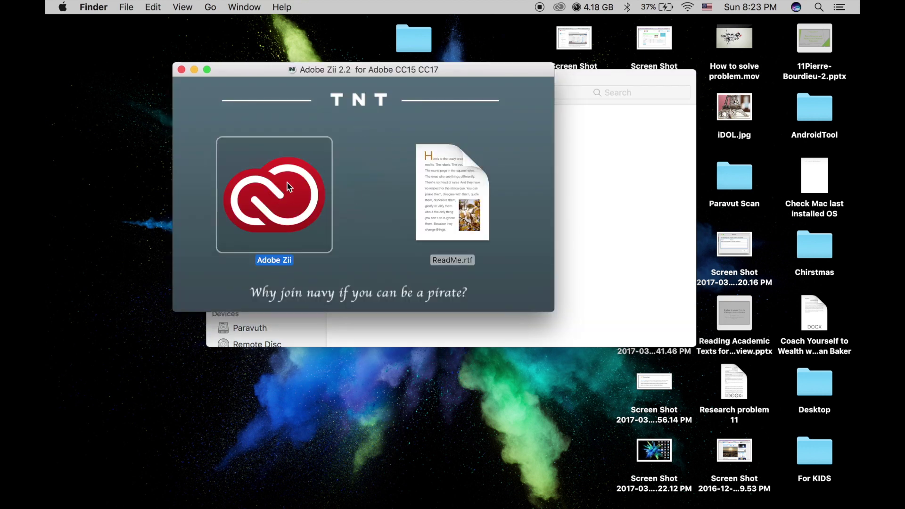
double_click(288, 186)
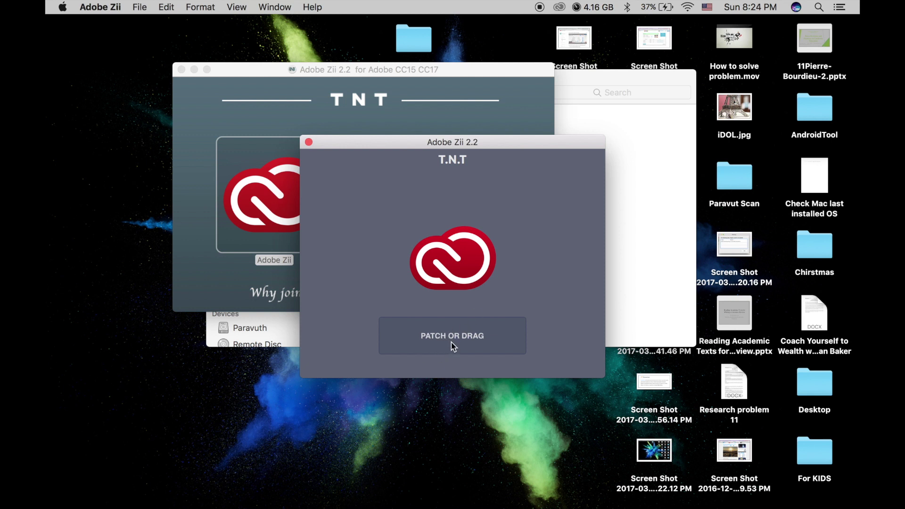
click(309, 142)
Step: Close the Zii disk-image window and launch Photoshop CC 2017 from Launchpad's Graphics & Design group
click(181, 69)
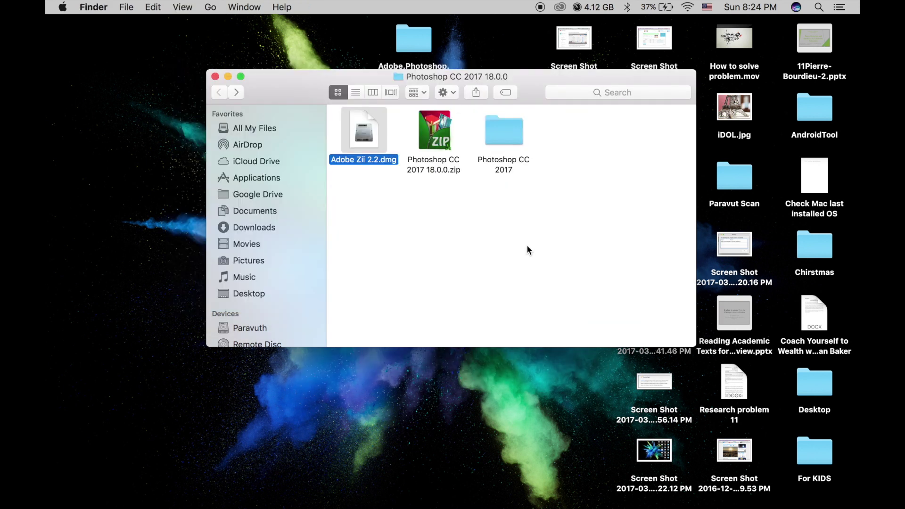
key(F4)
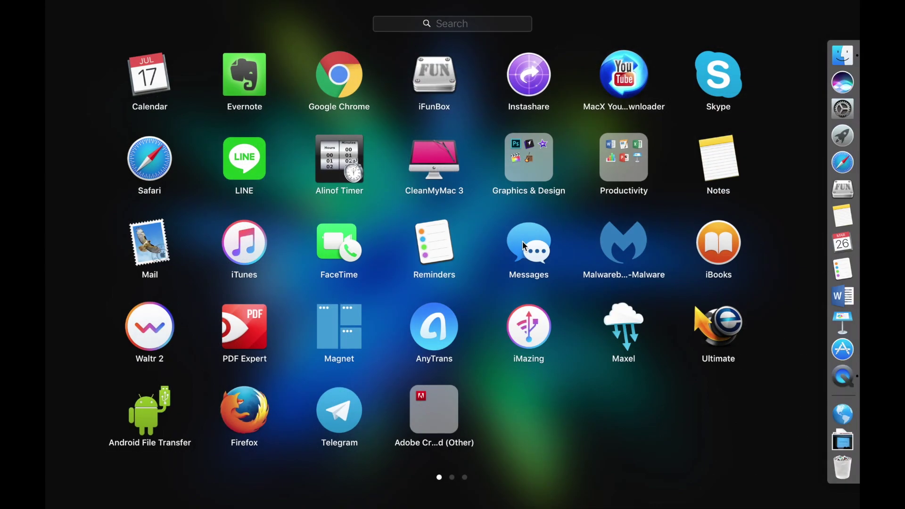
scroll(434, 382, right, 5)
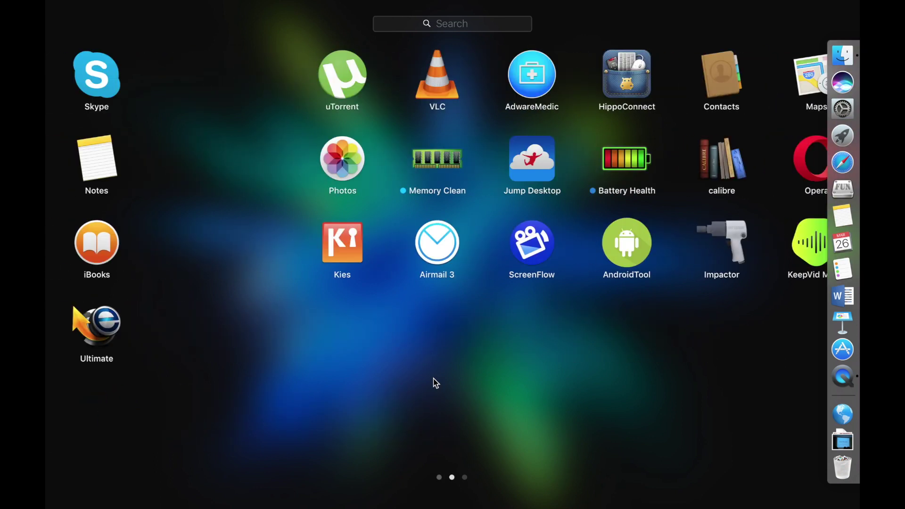
click(524, 183)
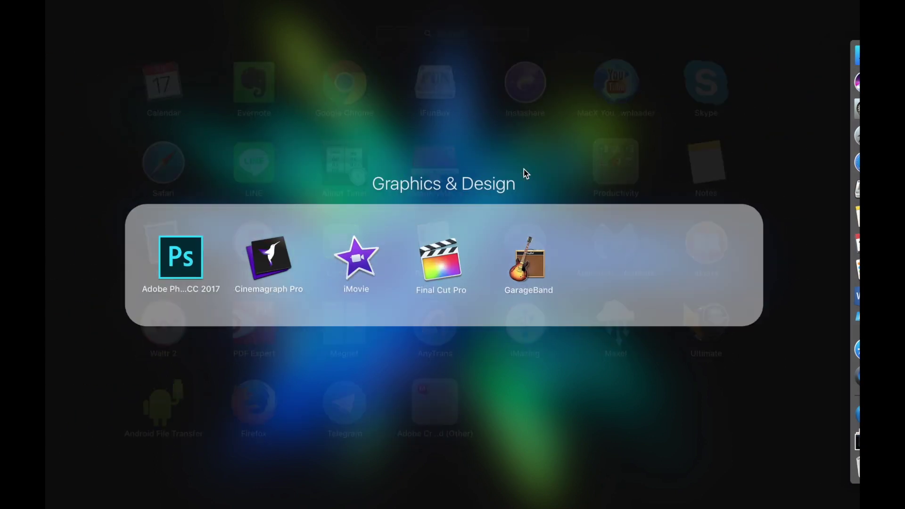
click(154, 269)
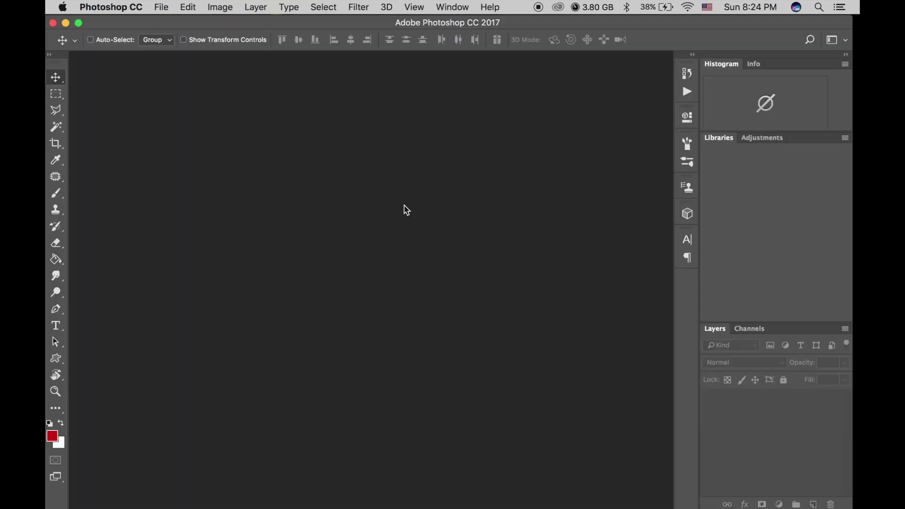
Step: Start a new document via File > New to bring up the New Document dialog
click(162, 7)
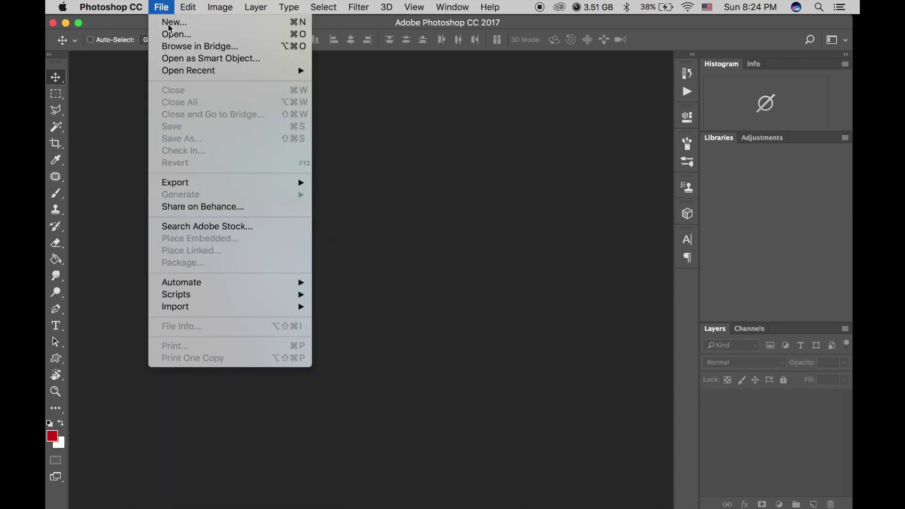
click(168, 24)
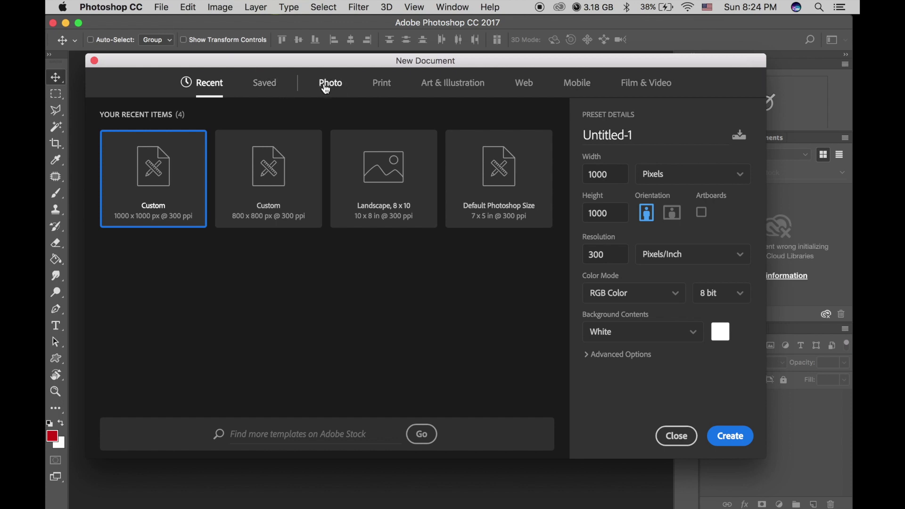
Step: Browse the Photo and Print presets, trying A4 in landscape and portrait orientation
click(329, 85)
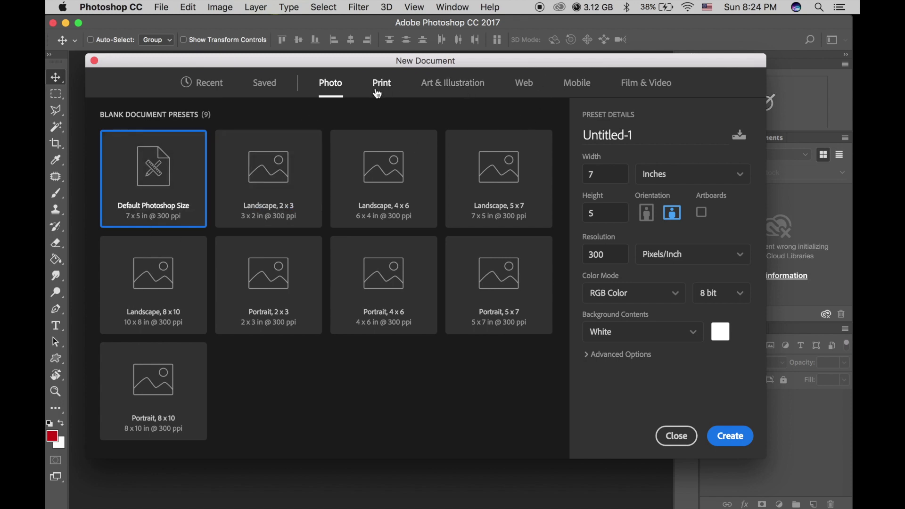
click(381, 83)
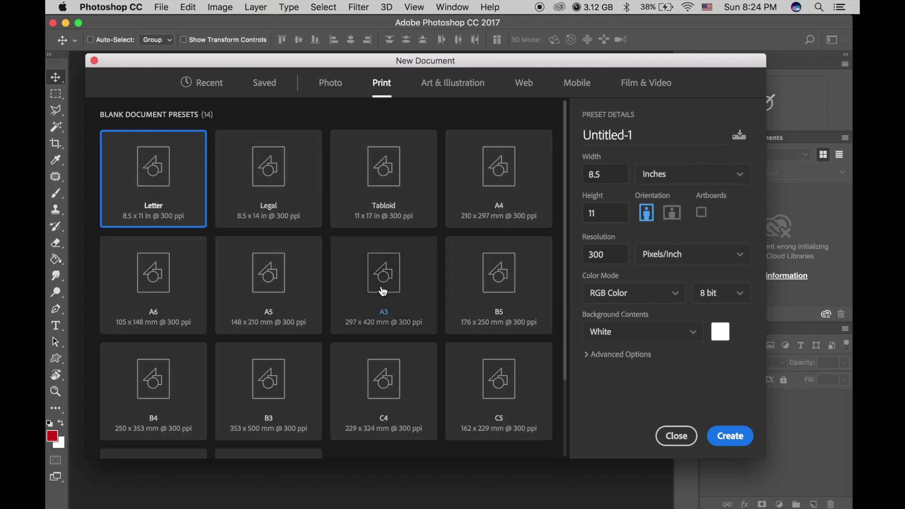
scroll(354, 333, down, 2)
scroll(353, 333, down, 1)
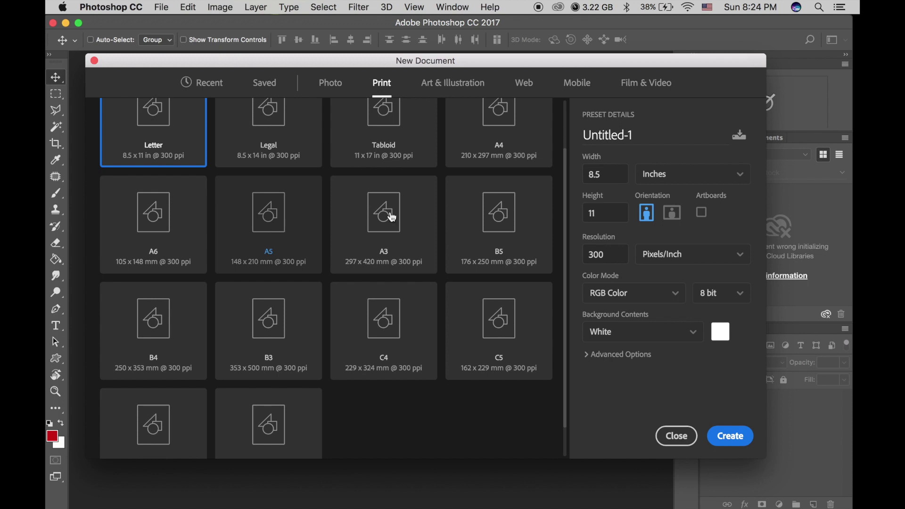
click(500, 138)
scroll(499, 138, up, 3)
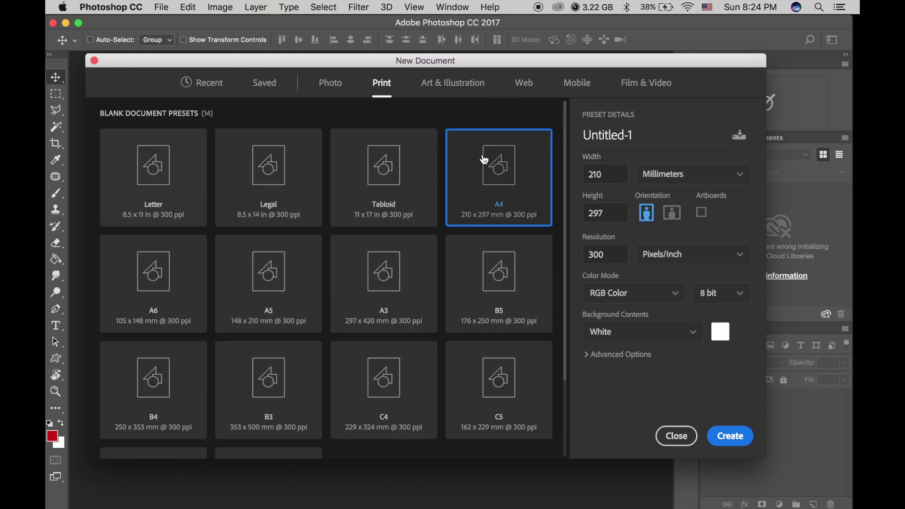
click(672, 213)
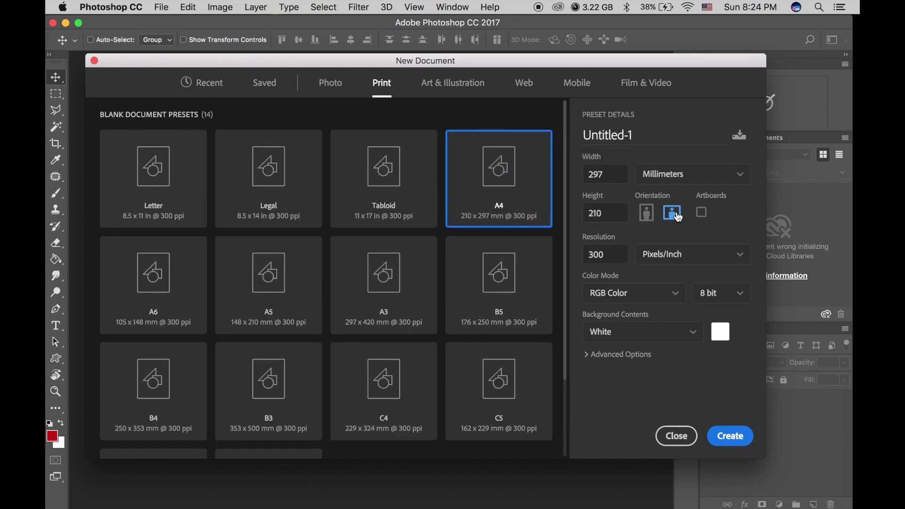
click(646, 214)
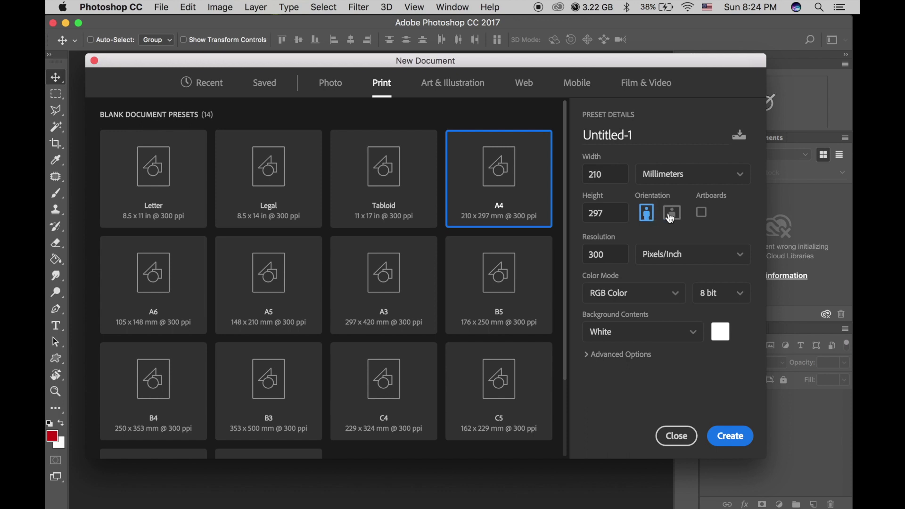
click(672, 213)
Step: Browse Web and Mobile presets, then create the document from Film & Video's HDV 1080p (1440x1080)
click(524, 83)
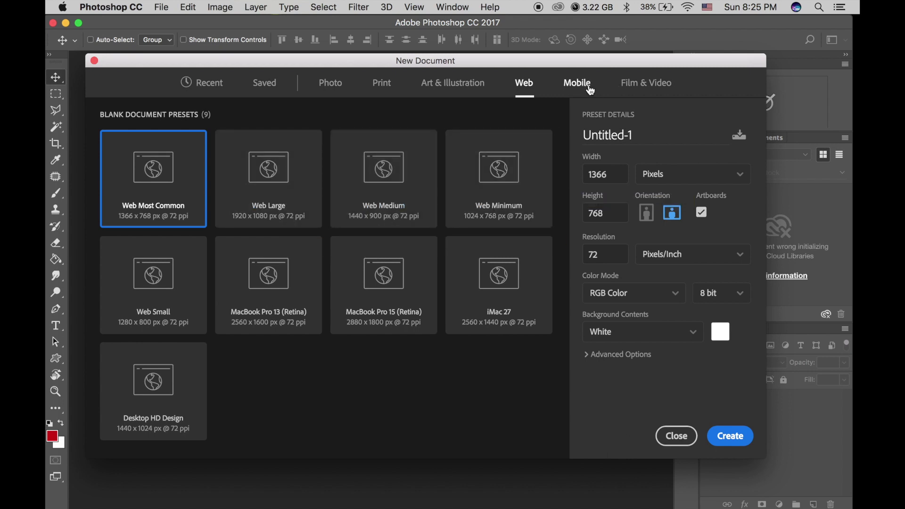
click(585, 85)
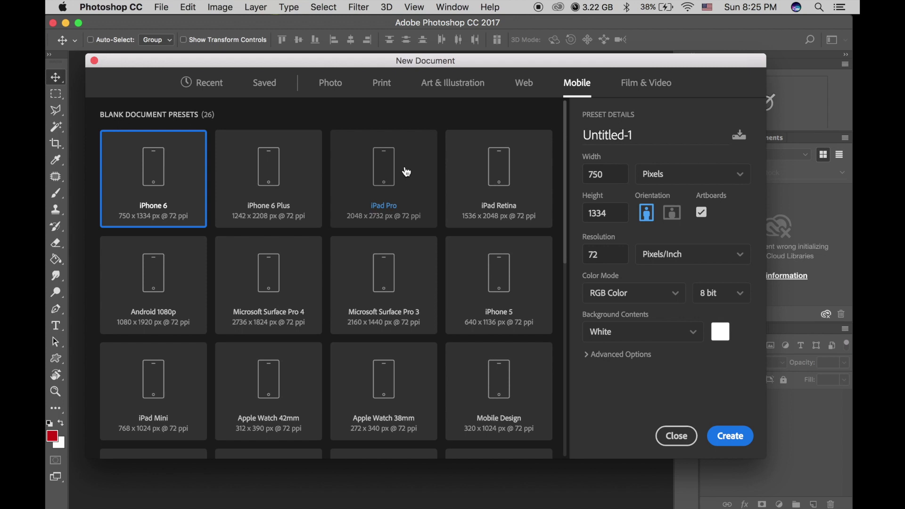
scroll(376, 338, down, 5)
scroll(377, 337, down, 5)
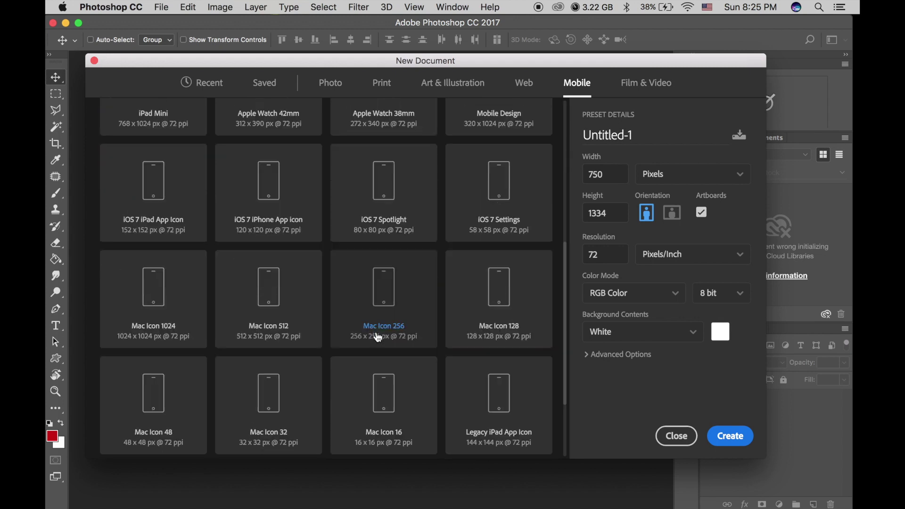
scroll(377, 337, down, 3)
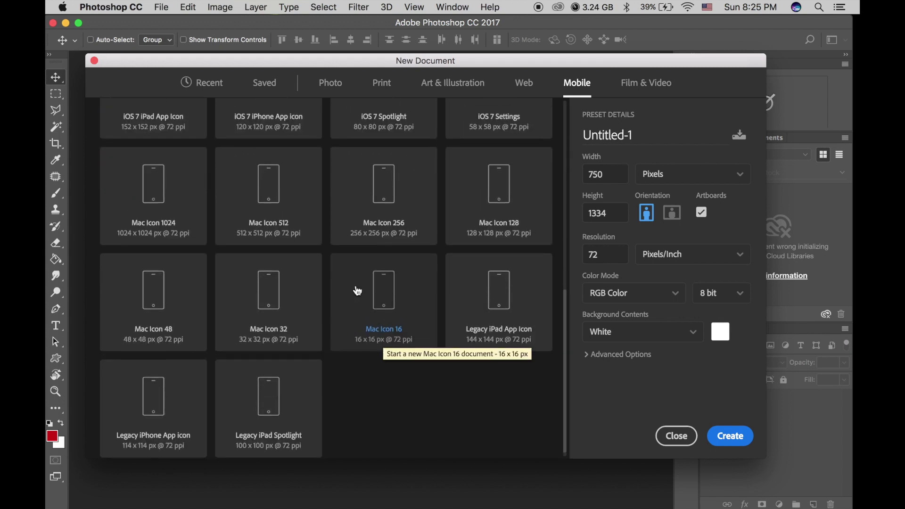
scroll(376, 321, up, 5)
scroll(377, 320, up, 5)
click(643, 85)
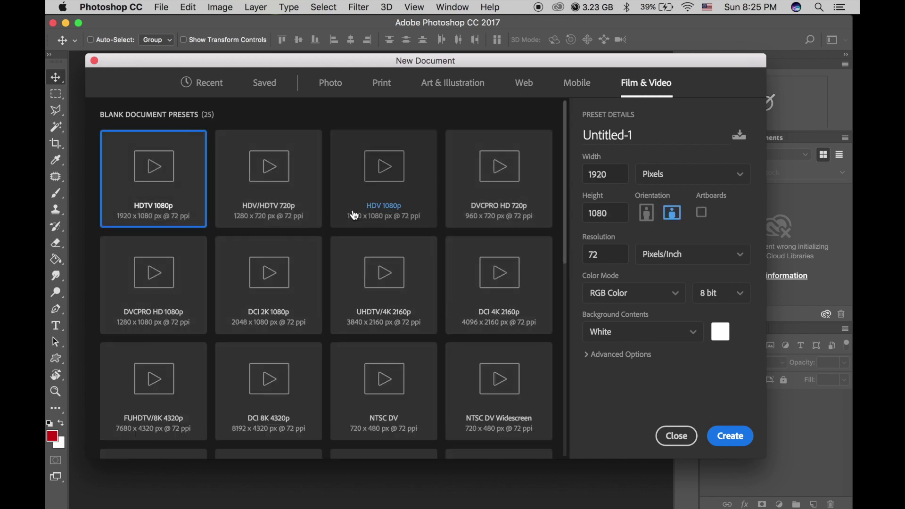
click(396, 180)
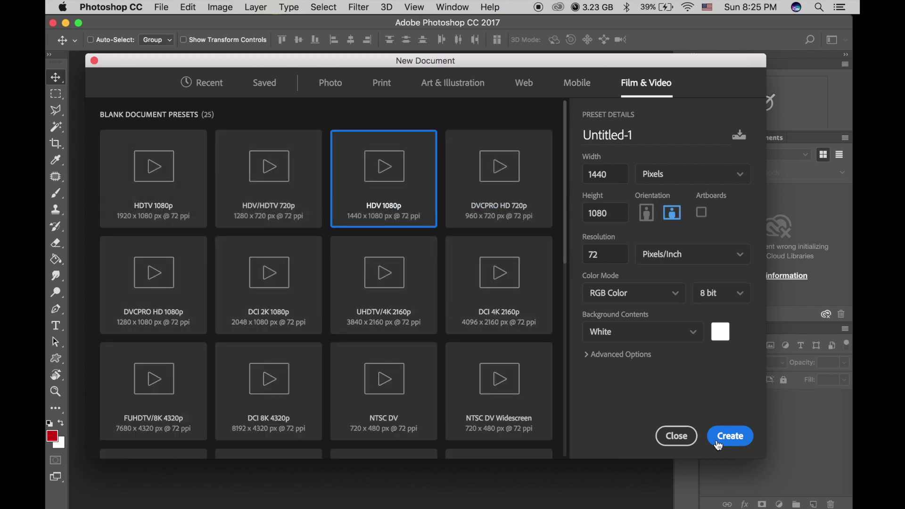
click(729, 435)
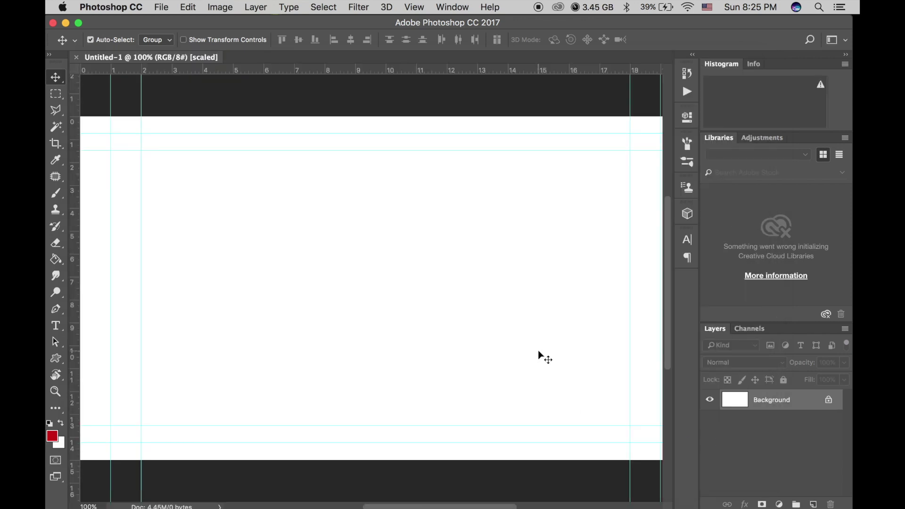
Step: Fit Untitled-1 on screen at 66.7%, peek at the Photoshop CC menu, and close the Finder folder window
key(super+0)
key(super+minus)
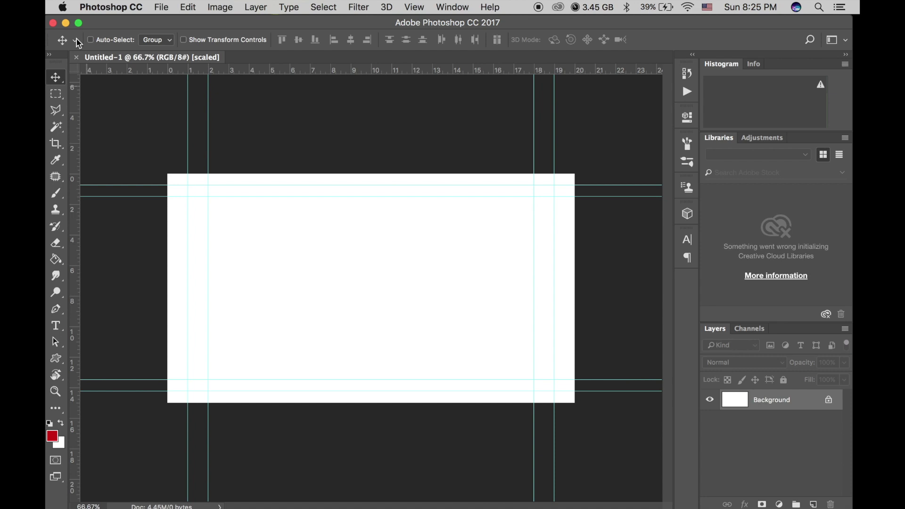
click(99, 10)
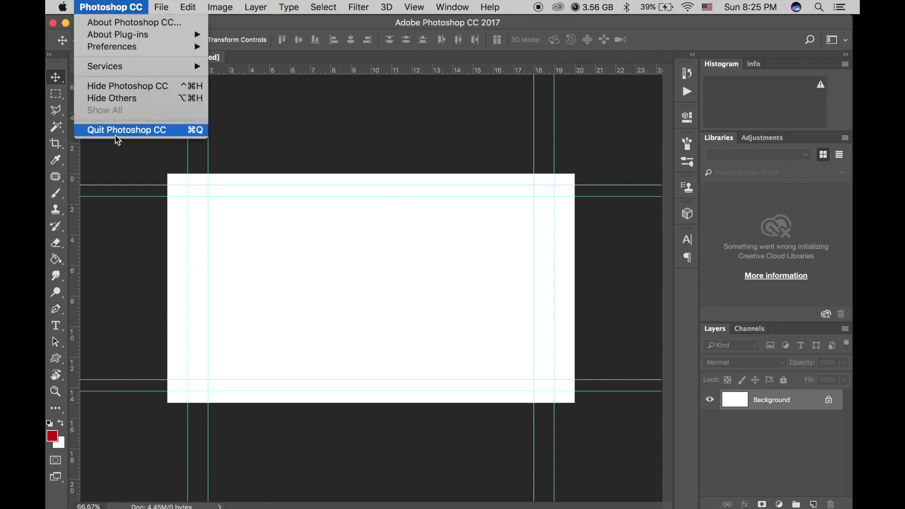
click(117, 138)
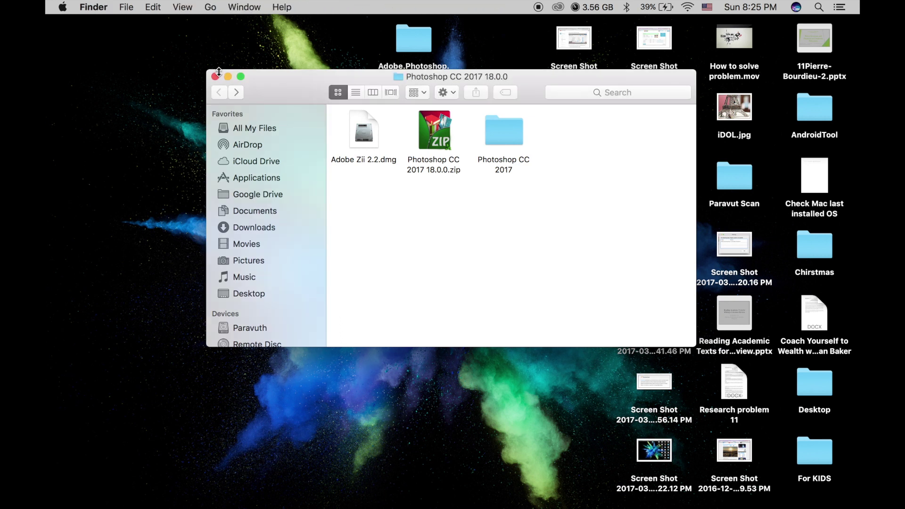
click(215, 76)
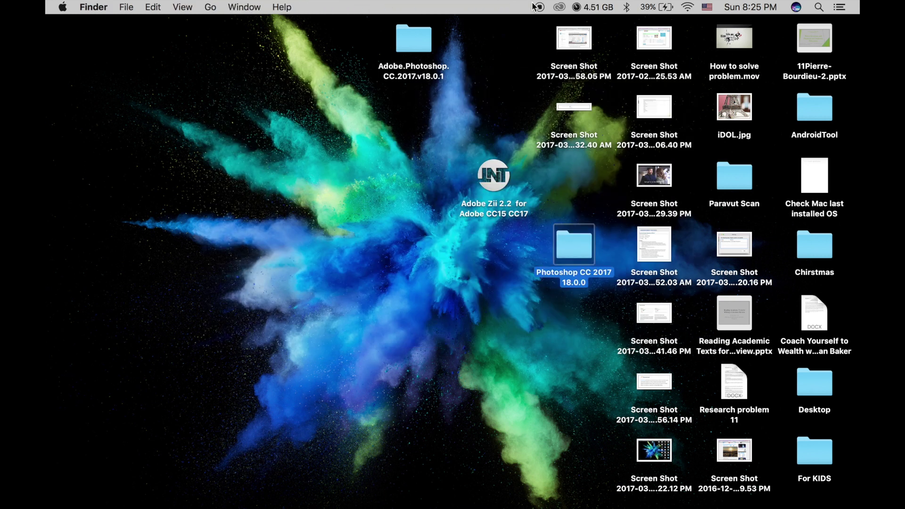